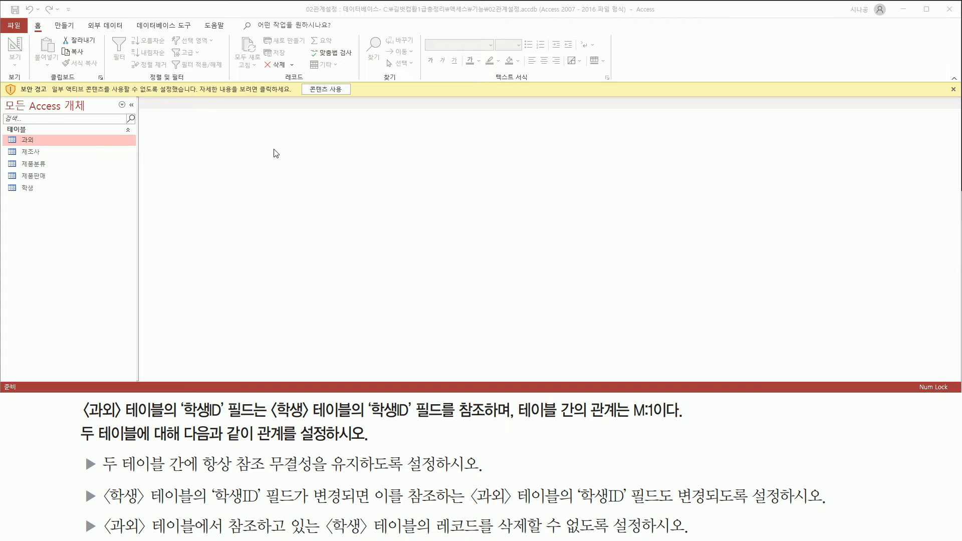
Enable the database's blocked active content from the security warning.
left_click_drag(15, 83, 49, 97)
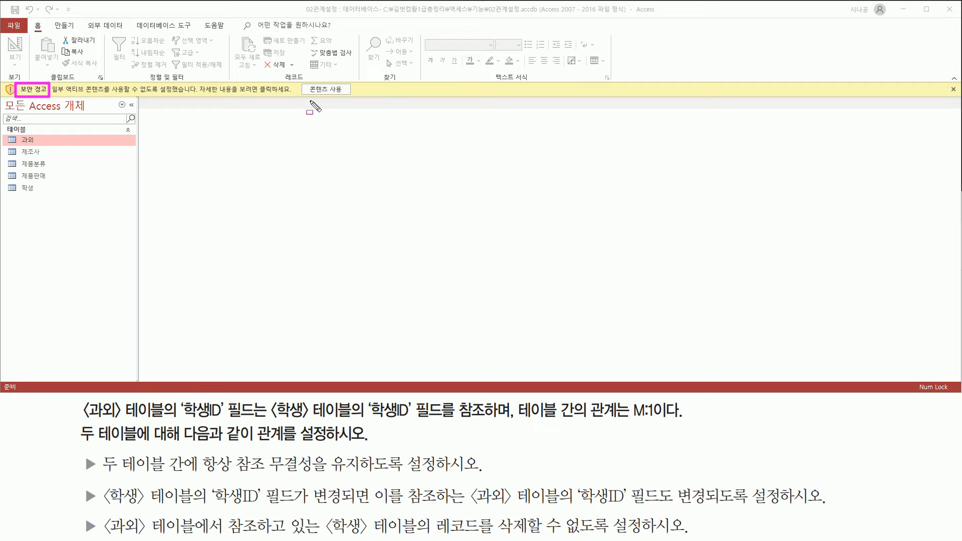
left_click_drag(301, 94, 350, 94)
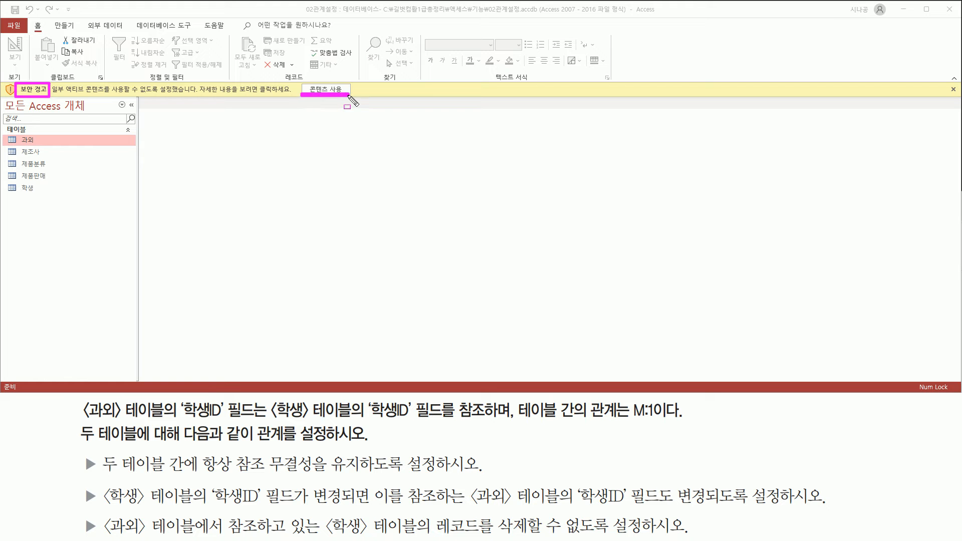
left_click(329, 90)
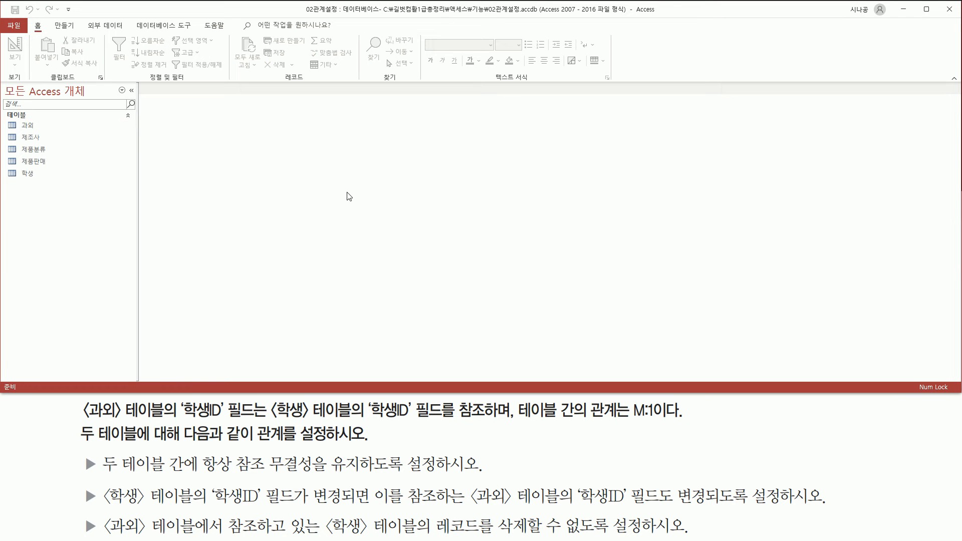
key("ctrl+2")
mouse_move(78, 400)
left_mouse_down()
mouse_move(94, 421)
mouse_move(443, 421)
left_mouse_up()
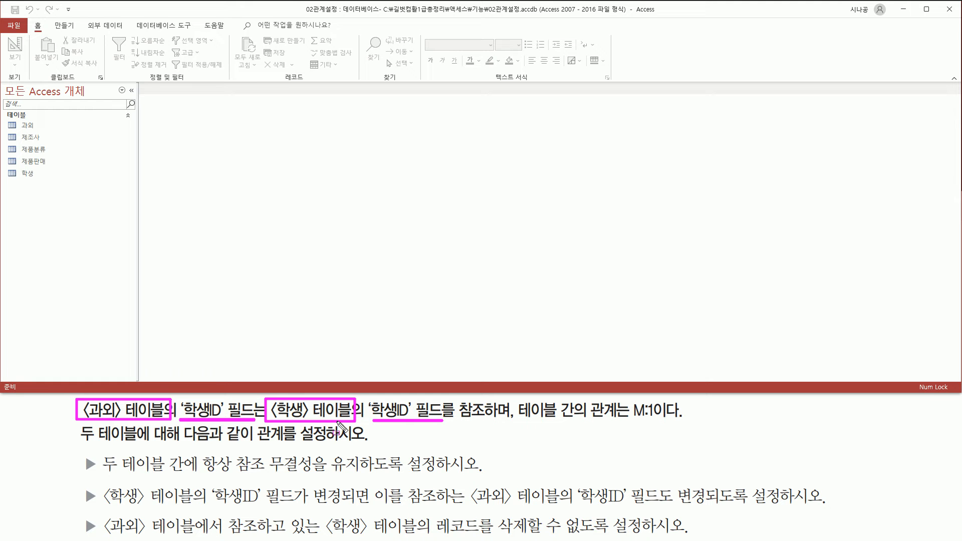
mouse_move(456, 400)
left_mouse_down()
mouse_move(472, 419)
mouse_move(510, 421)
left_mouse_up()
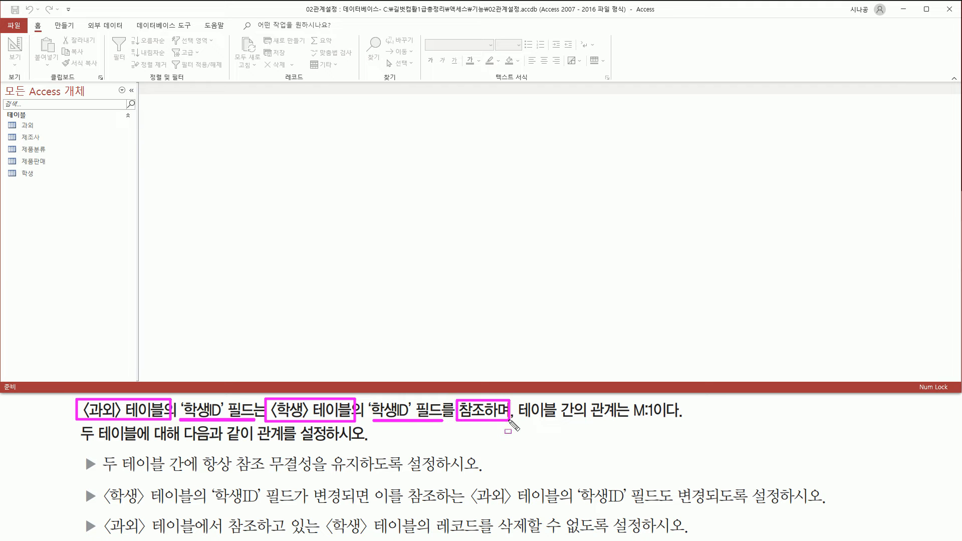
left_click_drag(627, 420, 657, 420)
left_click_drag(79, 449, 367, 449)
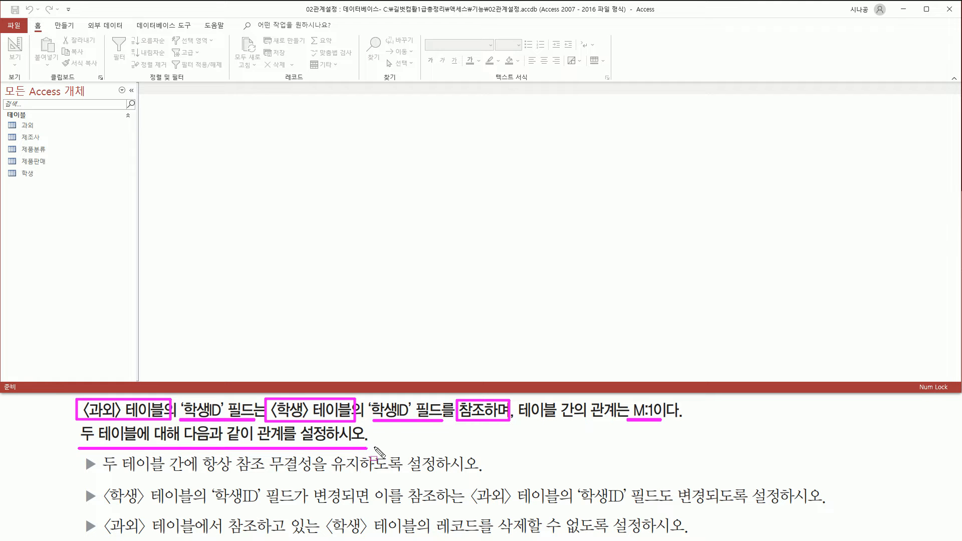
key("Escape")
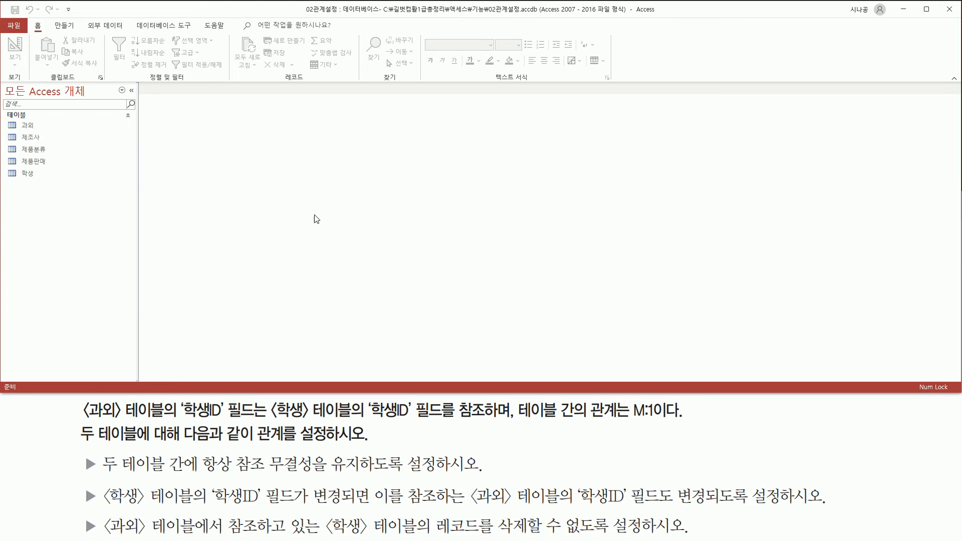
Open the database's relationships layout (관계).
key("ctrl+2")
left_click_drag(134, 18, 197, 37)
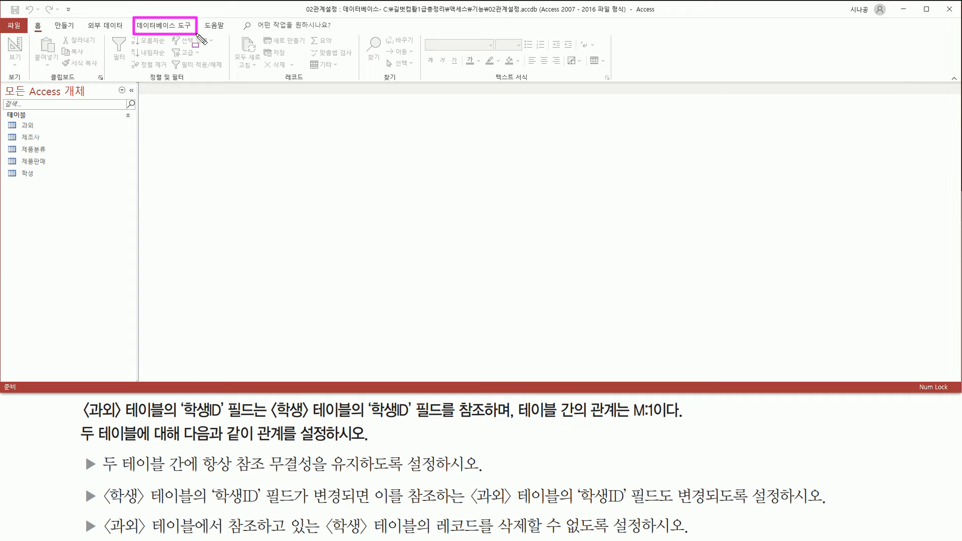
key("Escape")
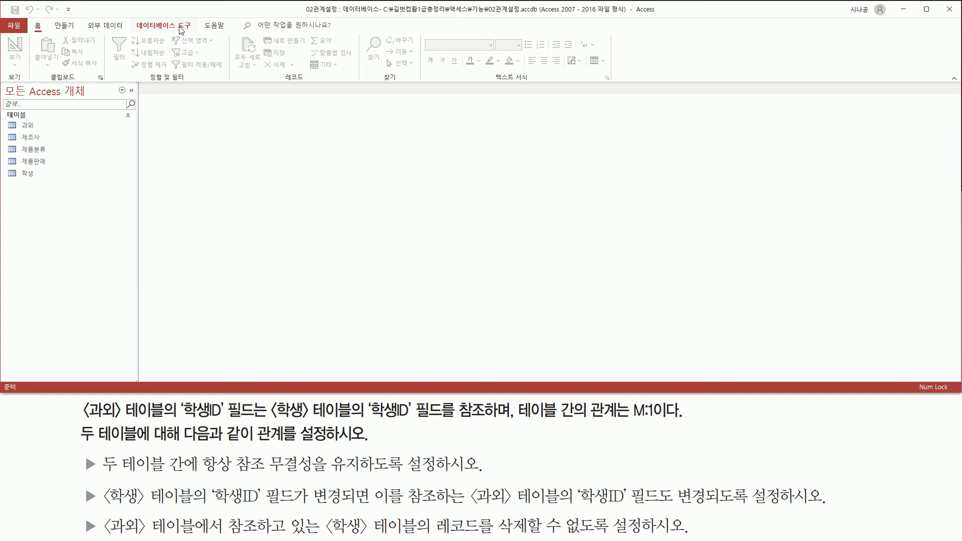
left_click(181, 29)
key("ctrl+2")
left_click_drag(112, 82, 132, 82)
left_click_drag(102, 34, 122, 63)
key("Escape")
left_click(114, 48)
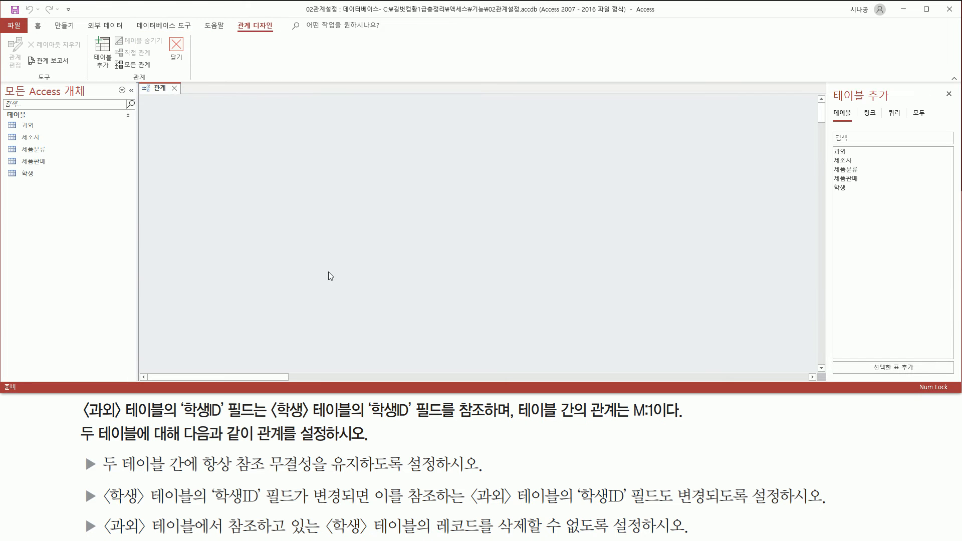
key("ctrl+2")
mouse_move(137, 81)
left_mouse_down()
mouse_move(301, 253)
mouse_move(815, 370)
left_mouse_up()
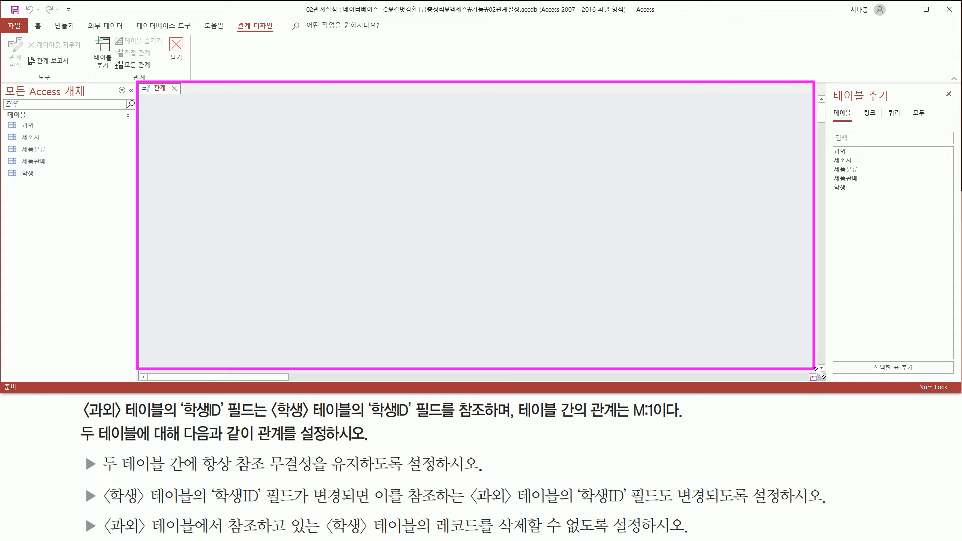
mouse_move(829, 86)
left_mouse_down()
mouse_move(934, 213)
mouse_move(959, 210)
left_mouse_up()
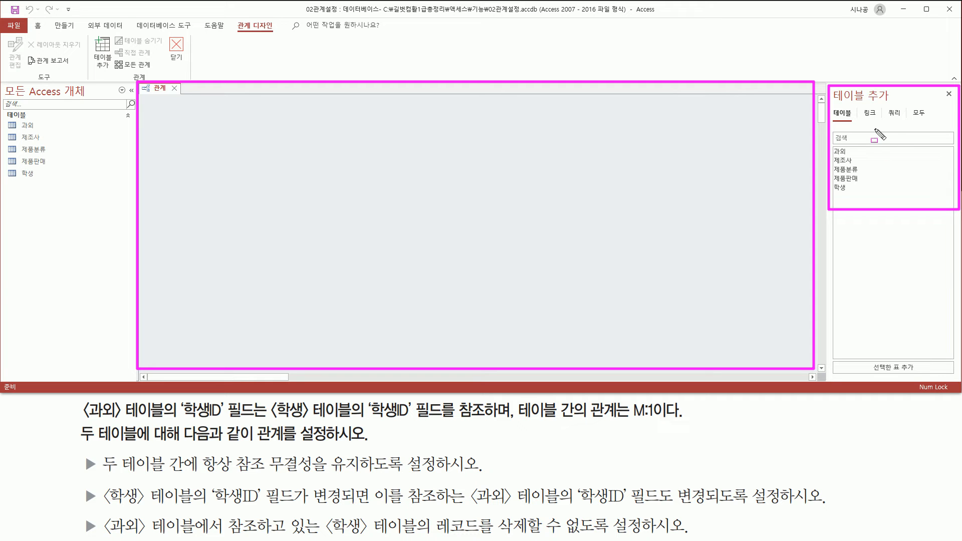
key("Escape")
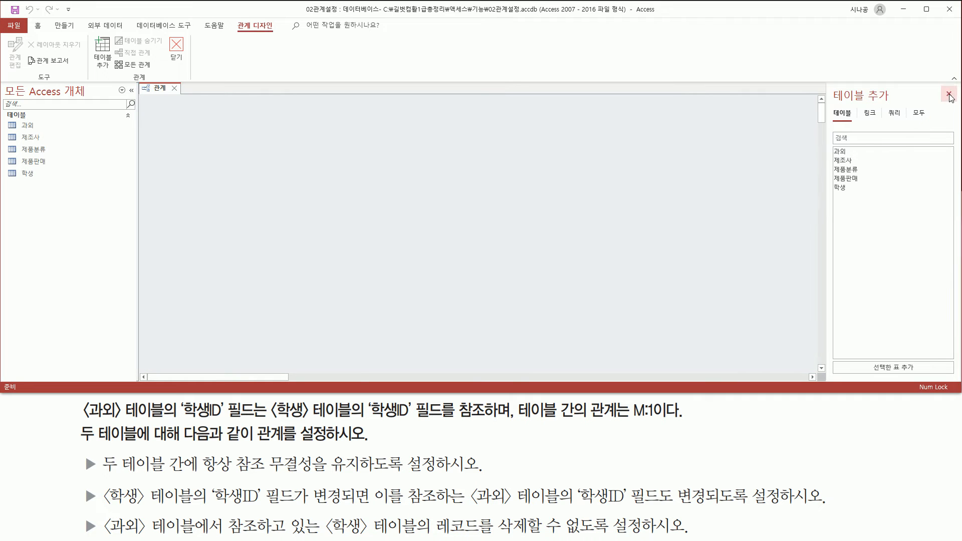
Close the table-adding pane (테이블 추가), reopen it and close it again.
left_click(949, 95)
key("ctrl+2")
mouse_move(92, 31)
left_mouse_down()
mouse_move(100, 71)
mouse_move(115, 73)
left_mouse_up()
key("Escape")
left_click(105, 47)
mouse_move(825, 83)
left_mouse_down()
mouse_move(918, 206)
mouse_move(961, 205)
left_mouse_up()
key("Escape")
left_click(949, 94)
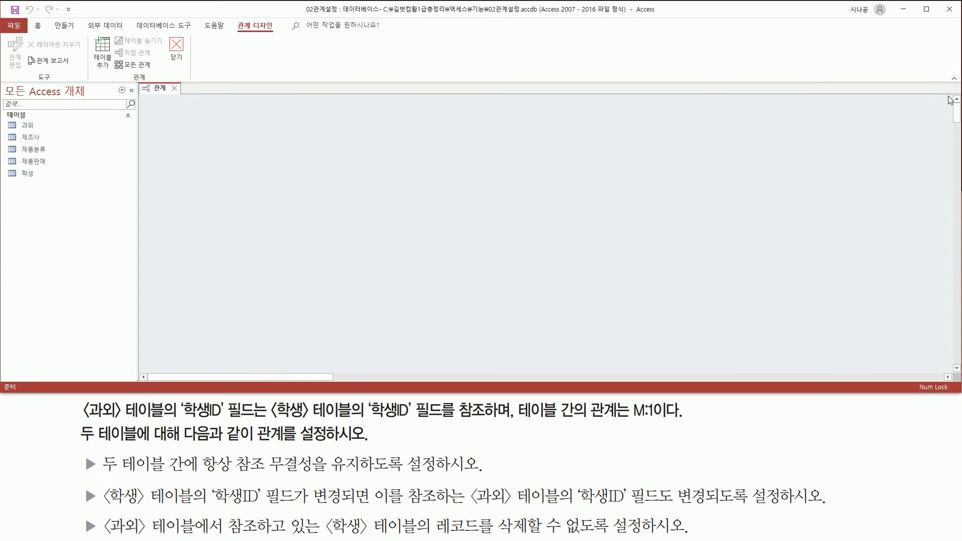
left_click_drag(207, 125, 726, 318)
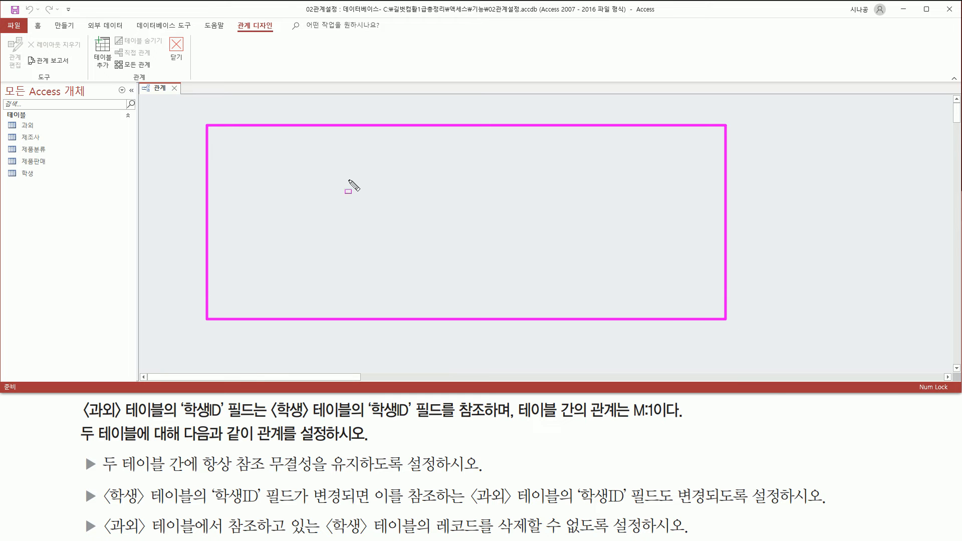
key("Escape")
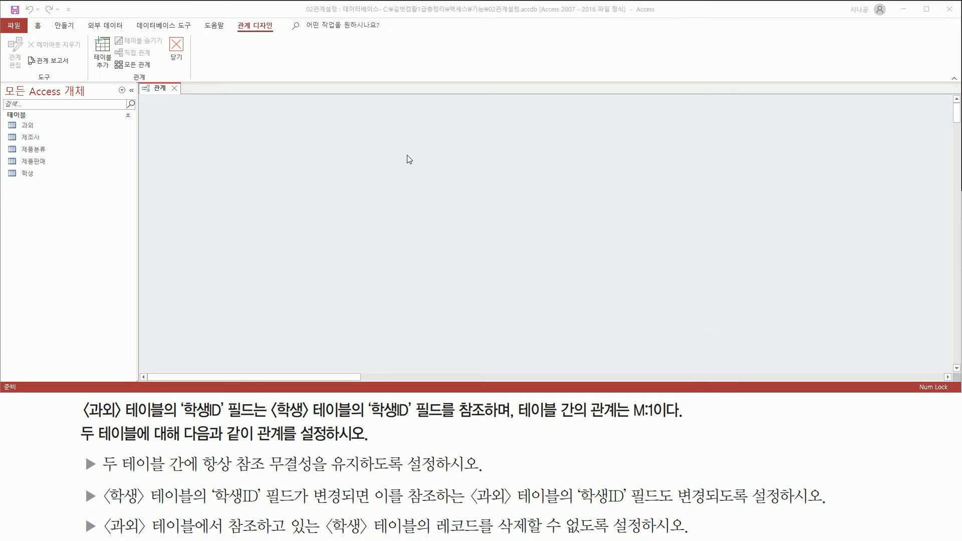
Add the 과외 and 학생 tables to the relationships layout, with the table-adding pane closed once both are placed.
right_click(407, 155)
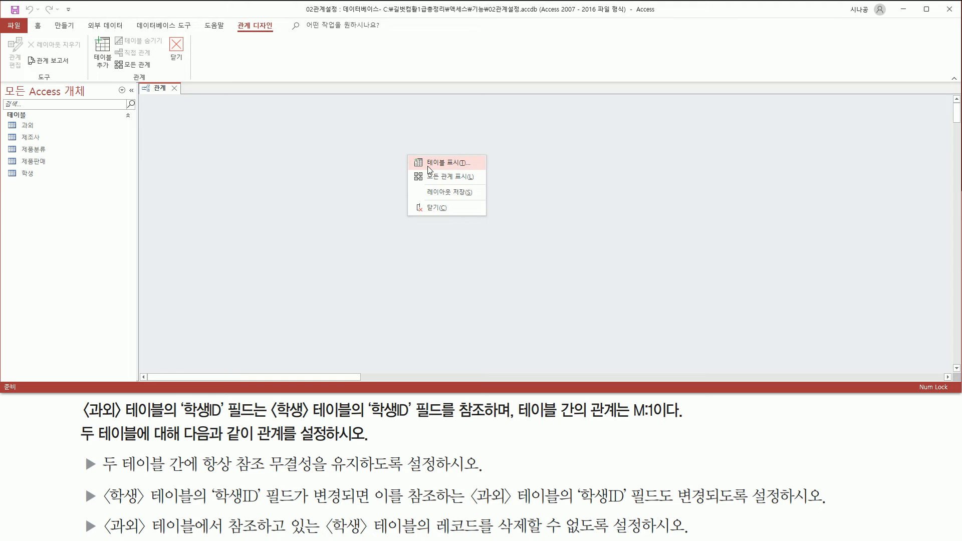
left_click(429, 164)
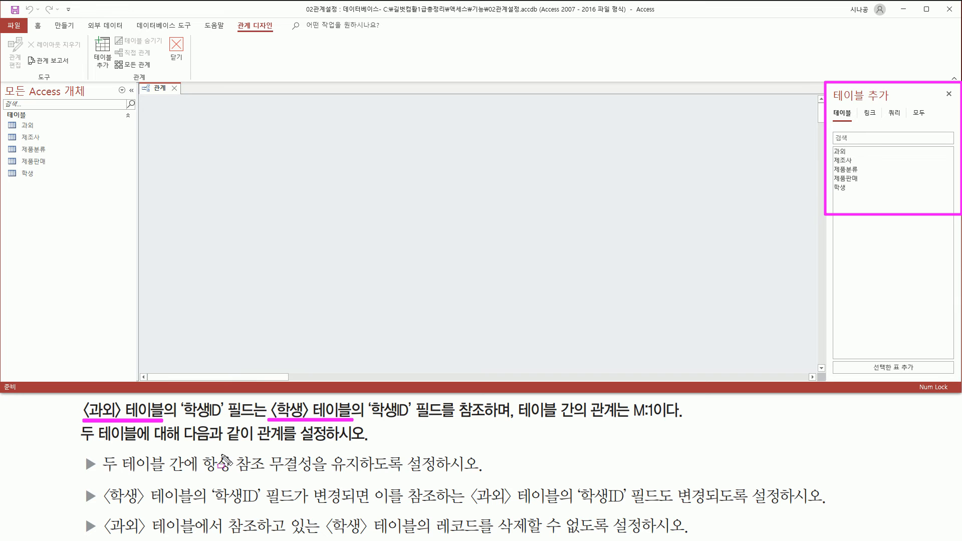
double_click(844, 151)
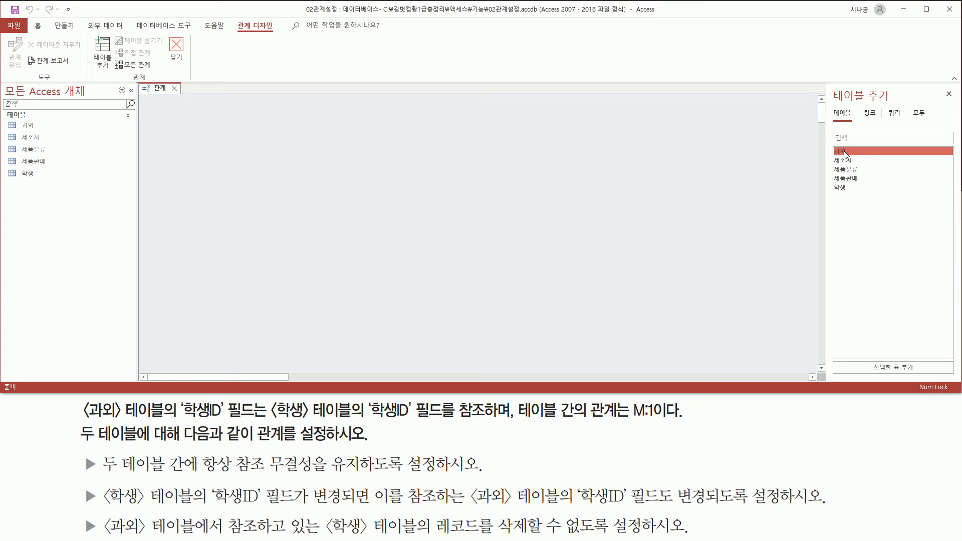
left_click(852, 186)
double_click(849, 186)
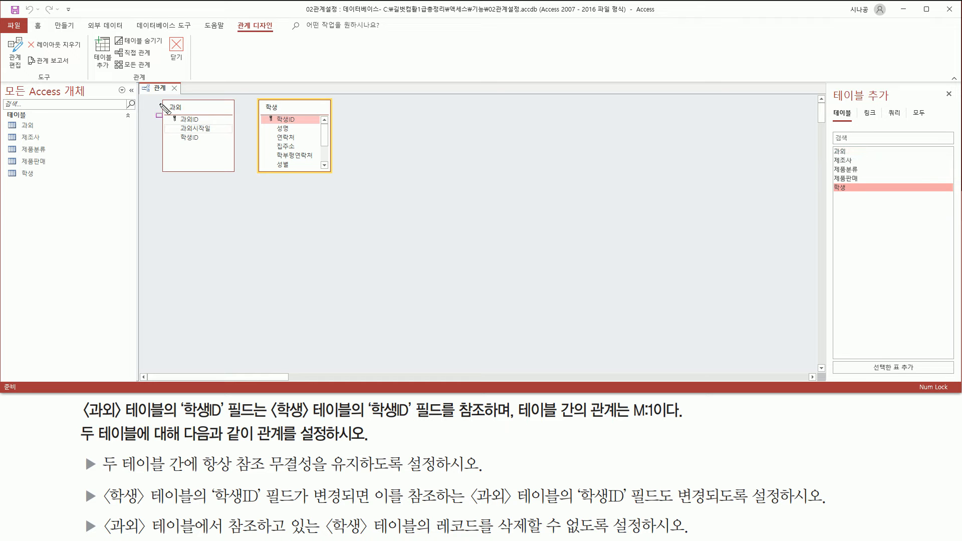
mouse_move(156, 97)
left_mouse_down()
mouse_move(169, 164)
mouse_move(358, 183)
left_mouse_up()
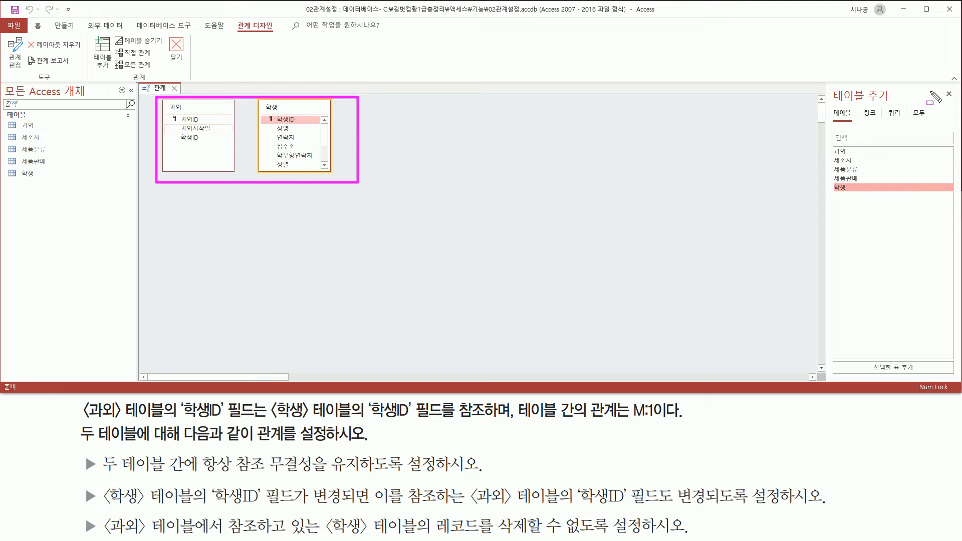
left_click_drag(940, 87, 959, 103)
key("Escape")
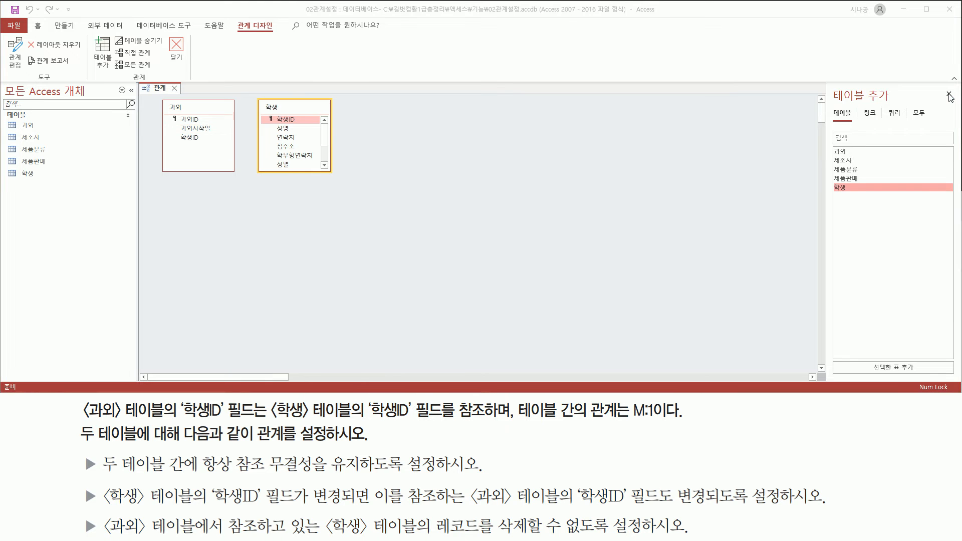
left_click(949, 95)
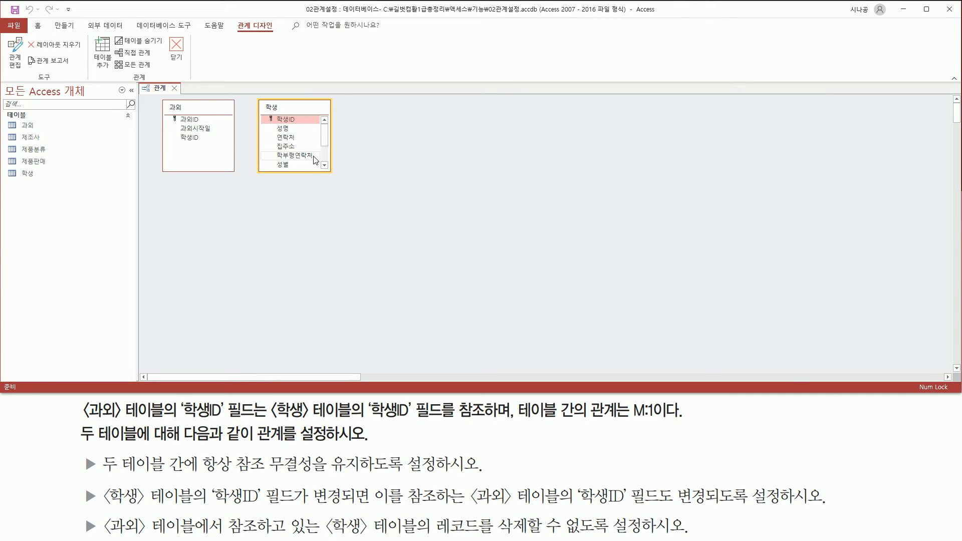
key("ctrl+shift+d")
left_click_drag(181, 423, 227, 423)
left_click_drag(369, 422, 412, 423)
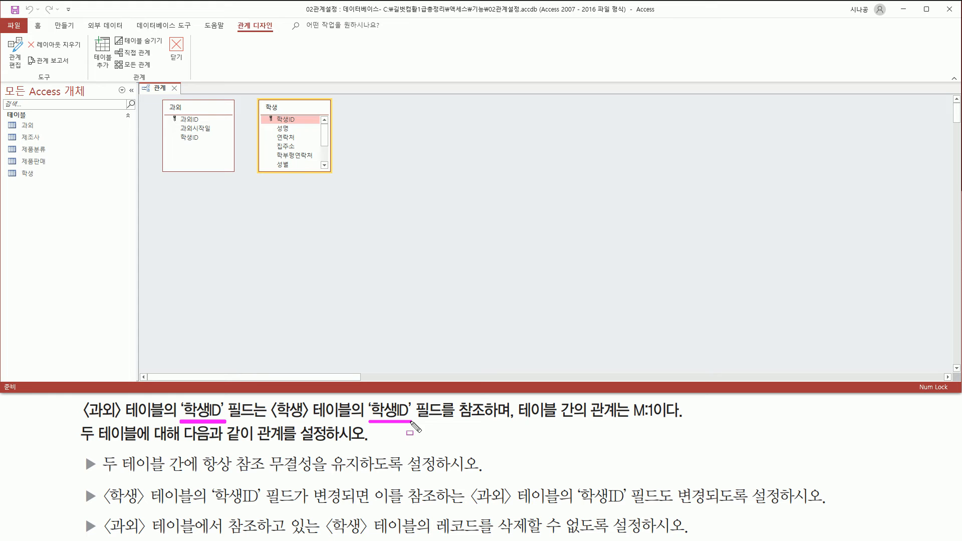
left_click_drag(175, 131, 206, 143)
left_click_drag(268, 113, 304, 126)
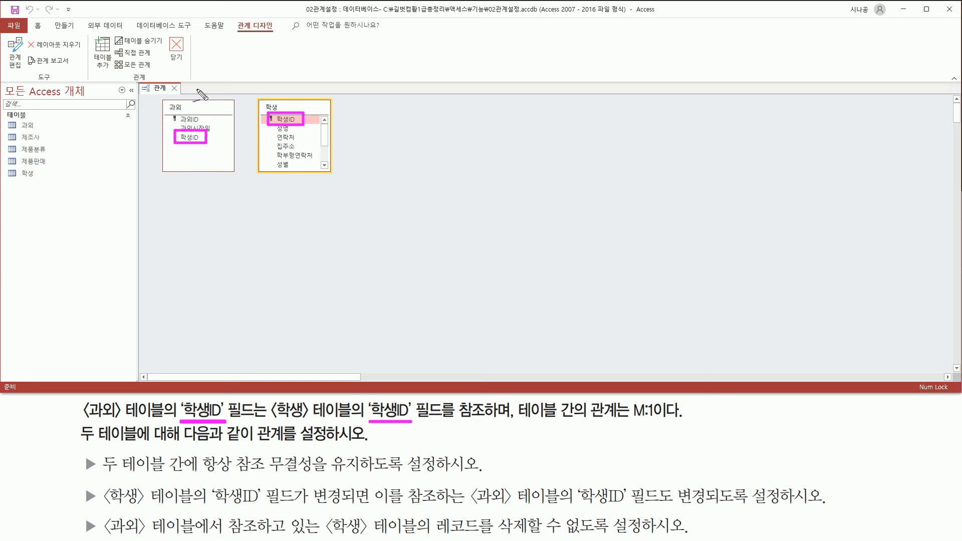
left_click_drag(194, 159, 200, 157)
mouse_move(197, 129)
left_mouse_down()
mouse_move(250, 109)
mouse_move(270, 115)
left_mouse_up()
mouse_move(288, 124)
left_mouse_down()
mouse_move(277, 151)
mouse_move(220, 165)
mouse_move(189, 148)
left_mouse_up()
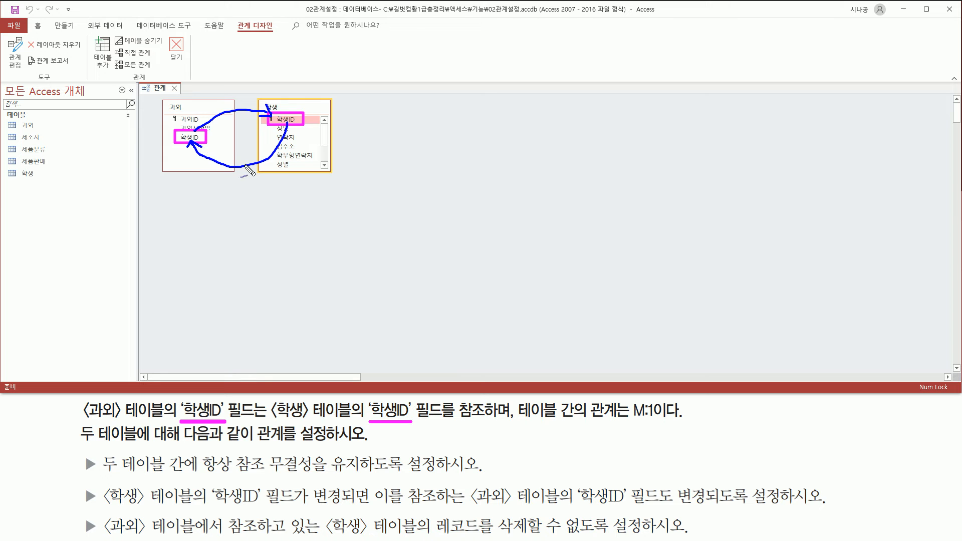
key("Escape")
Link the 학생ID field of the 과외 table to the 학생ID field of the 학생 table, opening the relationship settings.
left_click(193, 138)
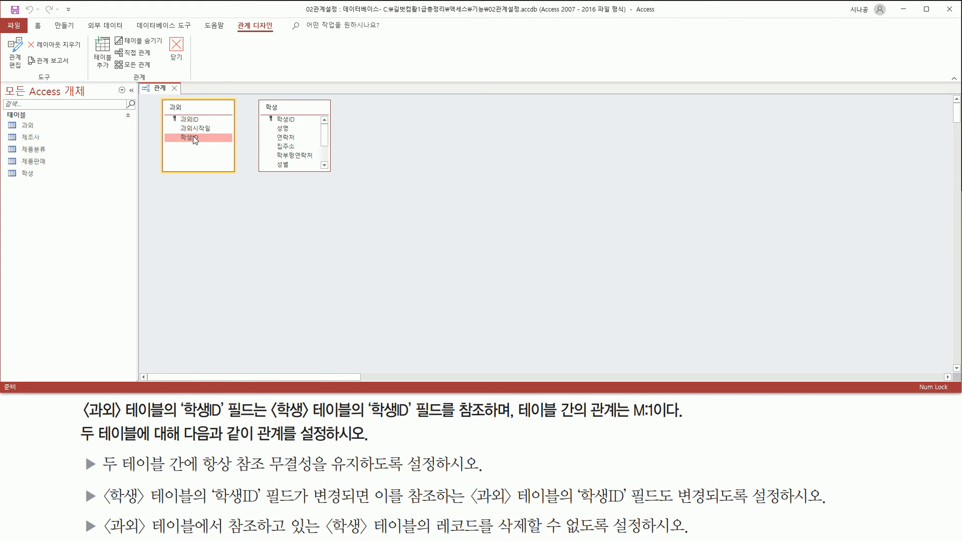
left_click_drag(193, 136, 289, 121)
left_click_drag(289, 121, 288, 121)
mouse_move(416, 88)
left_mouse_down()
mouse_move(374, 265)
mouse_move(566, 282)
left_mouse_up()
key("ctrl+2")
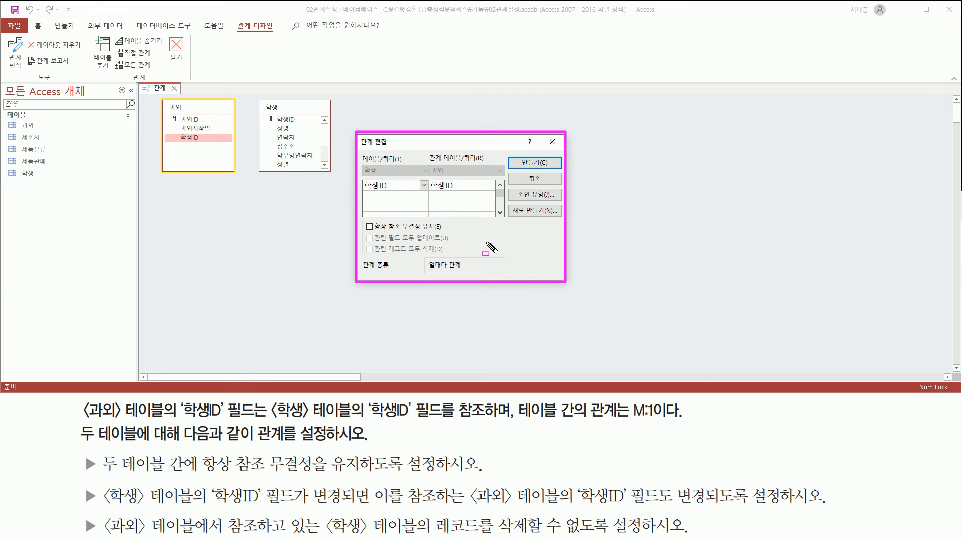
key("Escape")
left_click_drag(362, 164, 394, 194)
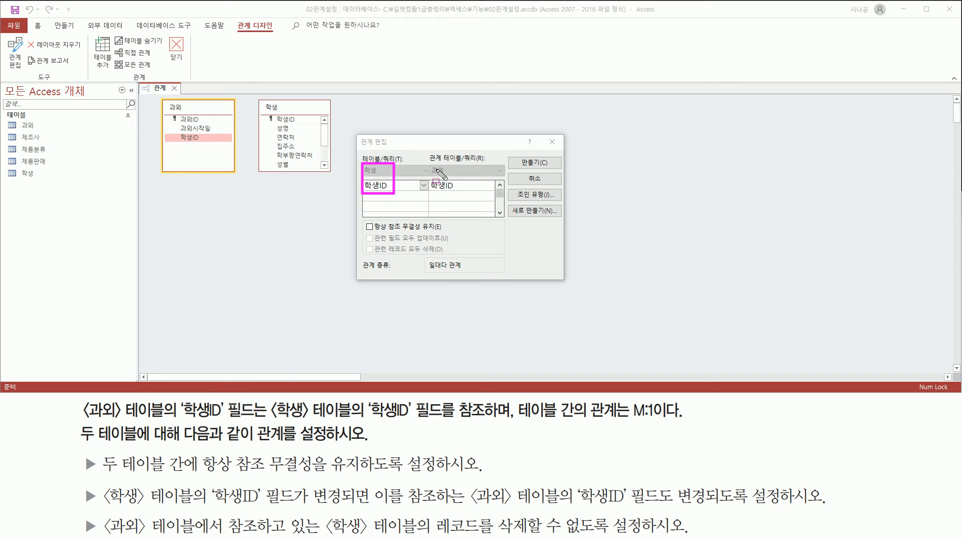
left_click_drag(428, 165, 461, 192)
left_click_drag(457, 202, 464, 206)
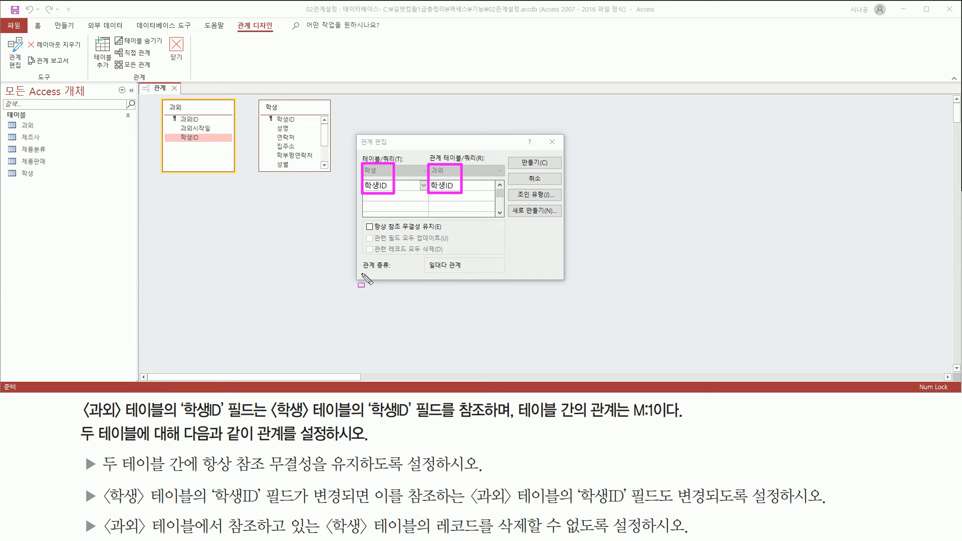
left_click_drag(361, 273, 469, 273)
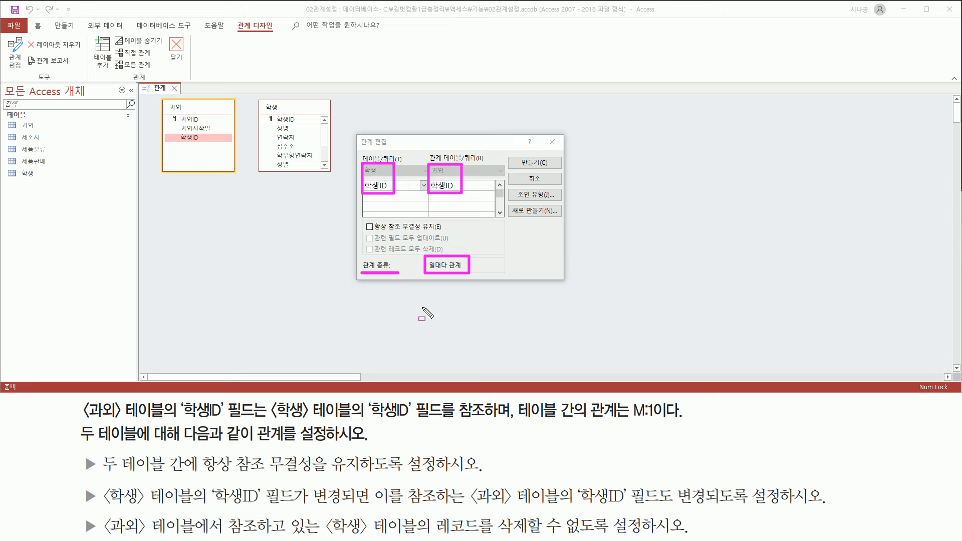
key("Escape")
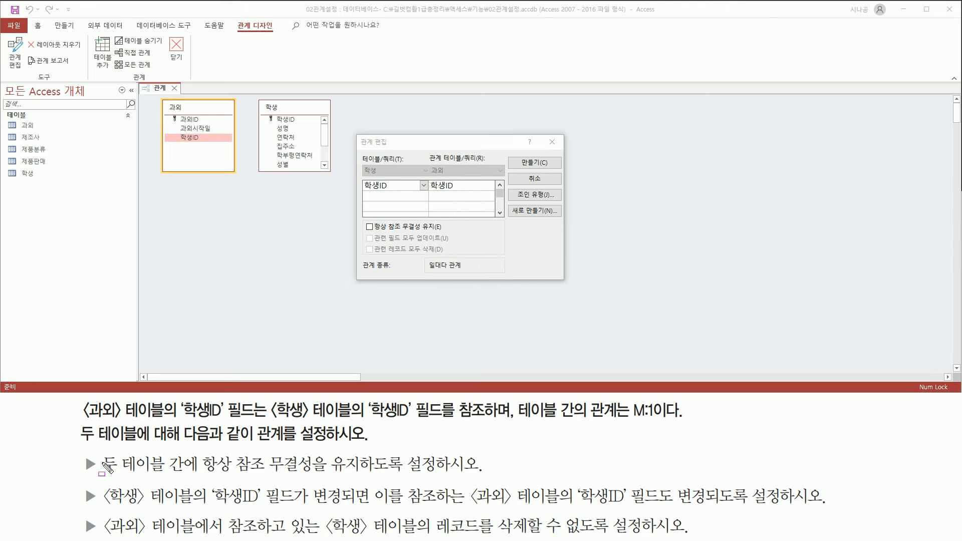
mouse_move(101, 475)
left_mouse_down()
mouse_move(197, 474)
mouse_move(208, 462)
mouse_move(365, 479)
mouse_move(444, 472)
left_mouse_up()
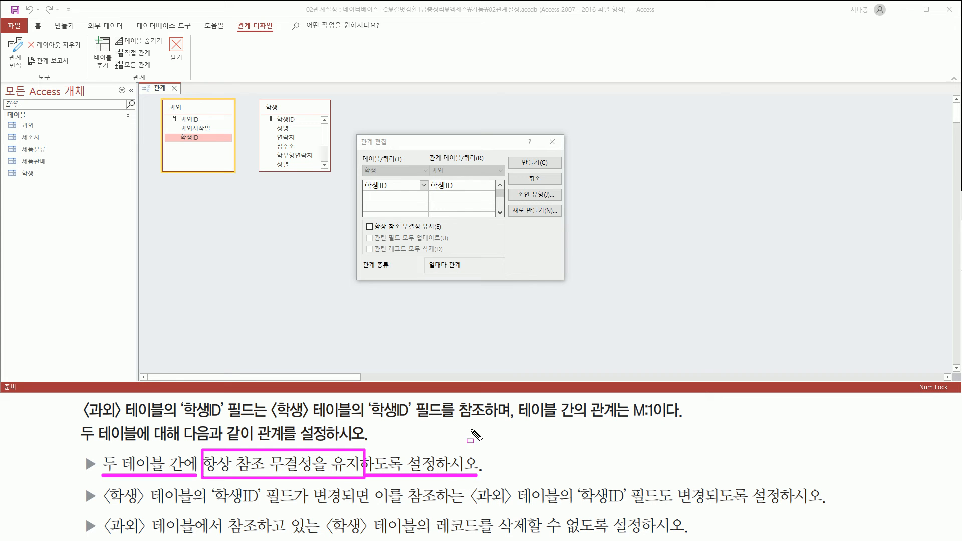
left_click_drag(380, 233, 445, 233)
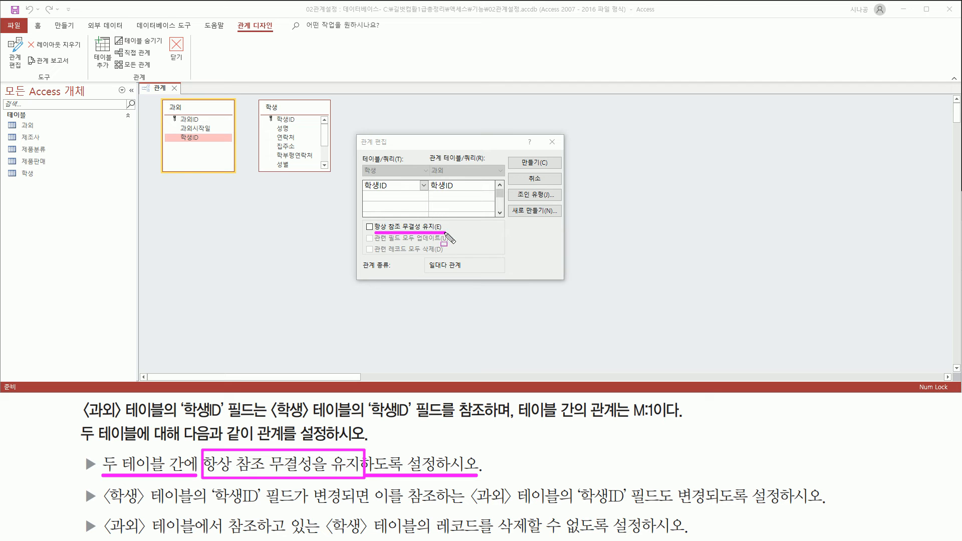
key("Escape")
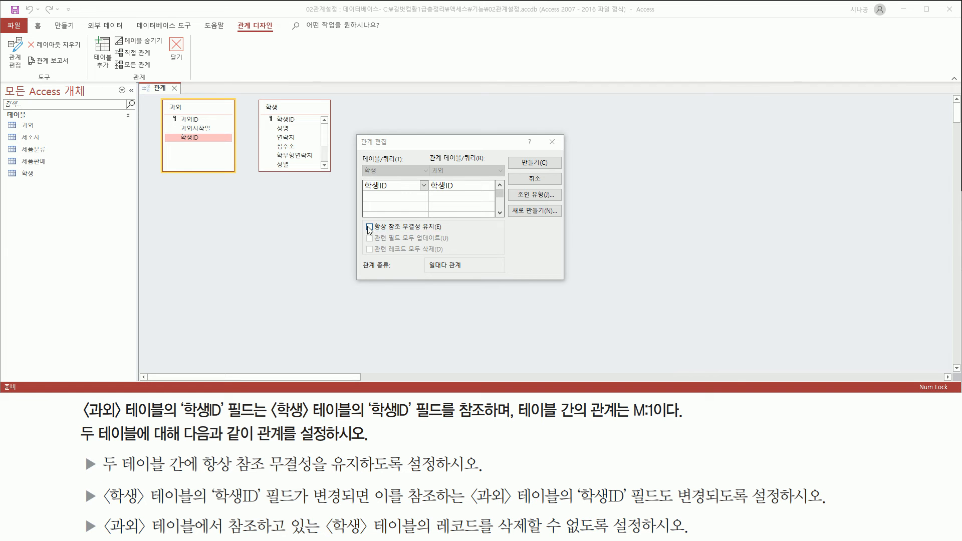
Enforce referential integrity for the relationship (항상 참조 무결성 유지) and enable cascading updates of related fields (관련 필드 모두 업데이트).
left_click(370, 227)
left_click_drag(361, 219, 445, 233)
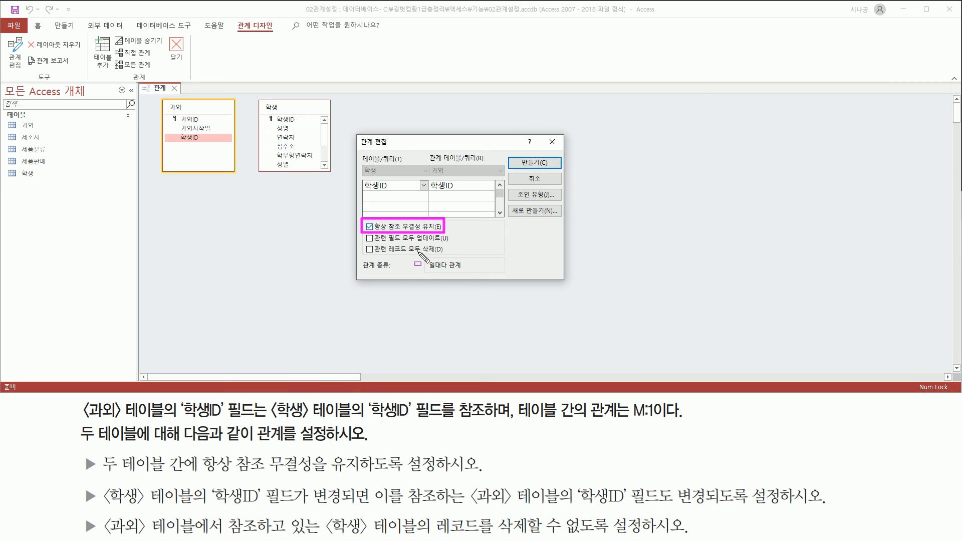
key("Escape")
left_click(187, 508)
key("ctrl+alt+d")
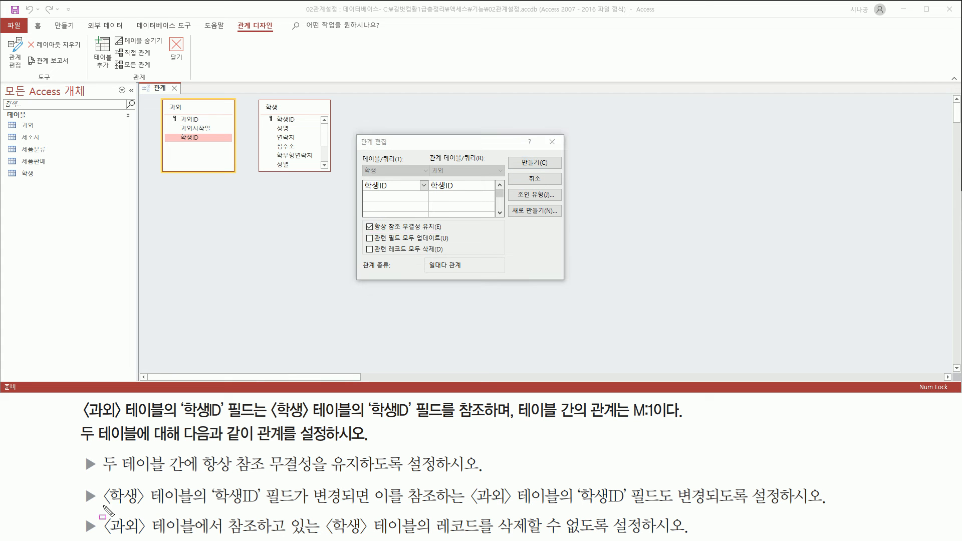
left_click_drag(102, 508, 782, 508)
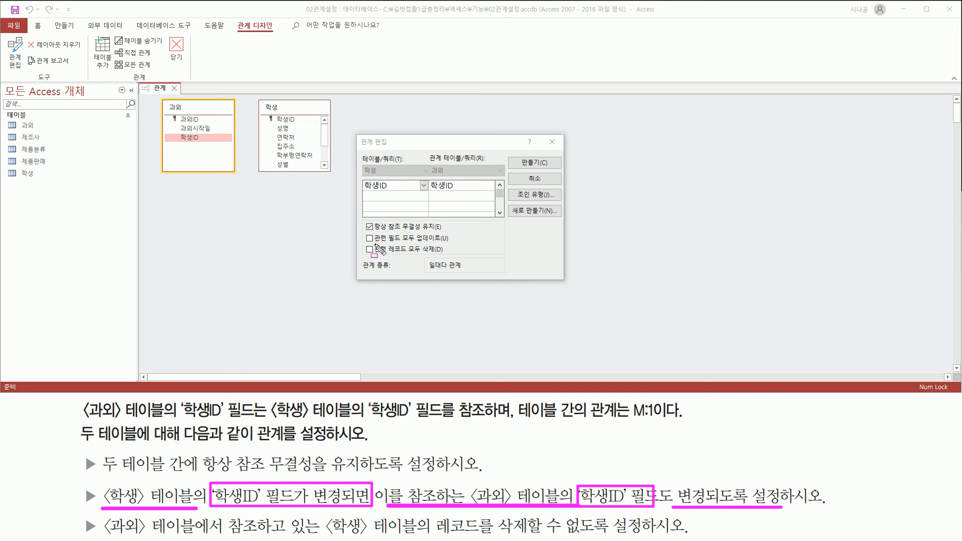
left_click_drag(375, 244, 453, 245)
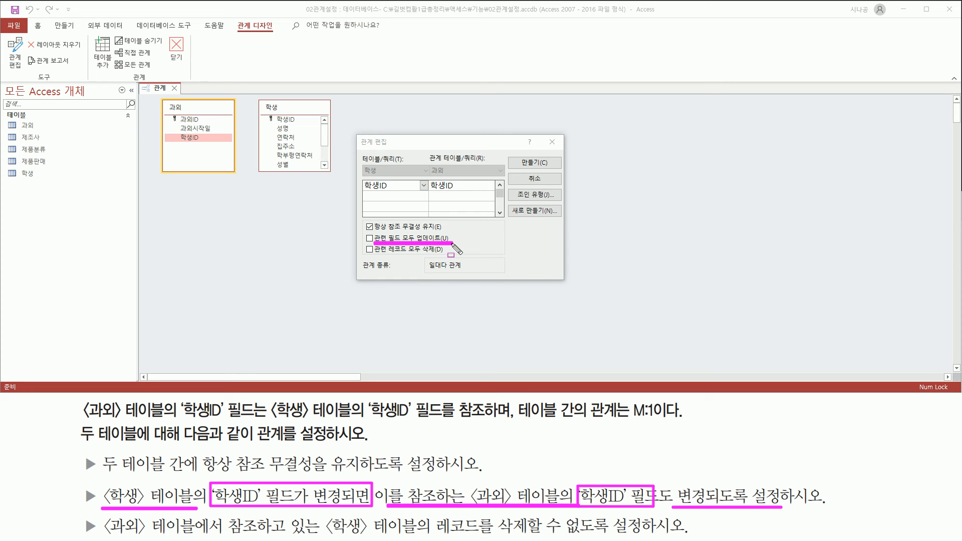
key("Escape")
left_click(369, 239)
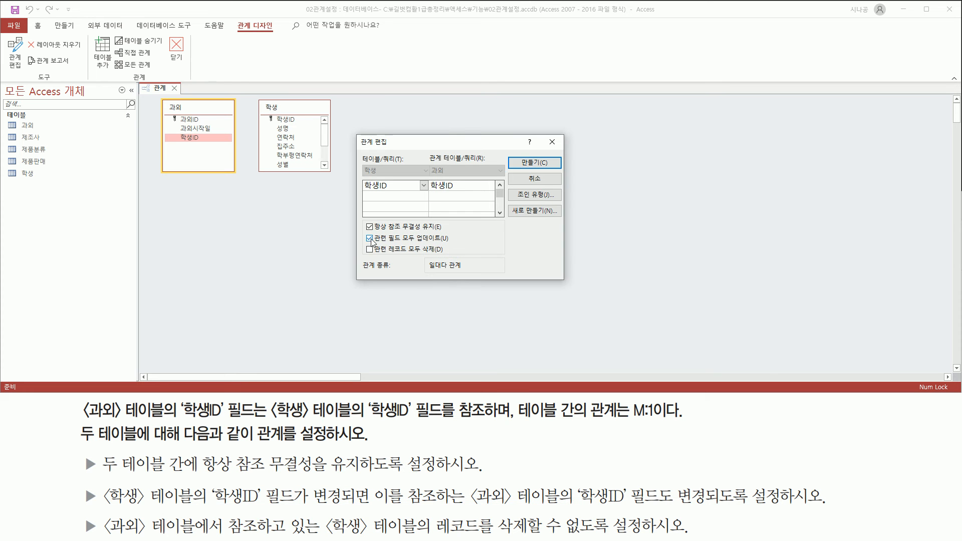
Create the relationship between 학생 and 과외 with cascading deletion of related records (관련 레코드 모두 삭제) left off.
left_click_drag(362, 232, 376, 247)
key("Escape")
key("ctrl+shift+d")
mouse_move(104, 515)
left_mouse_down()
mouse_move(155, 535)
mouse_move(674, 536)
mouse_move(659, 537)
left_mouse_up()
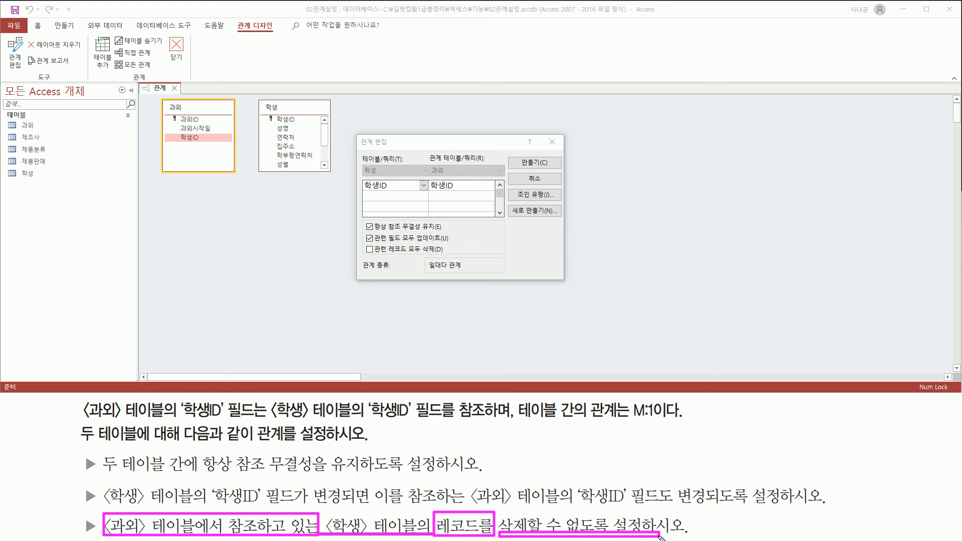
left_click_drag(377, 256, 448, 260)
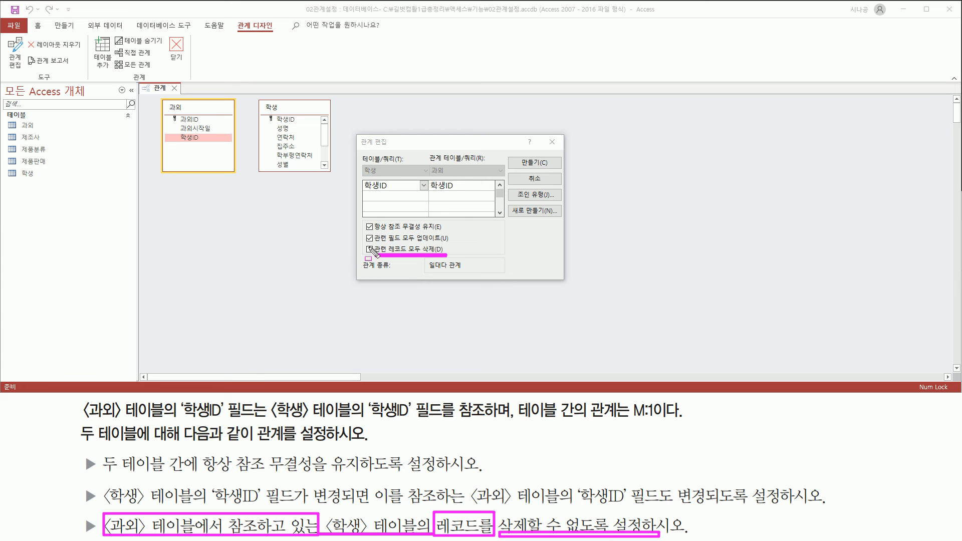
key("Escape")
left_click_drag(362, 244, 378, 255)
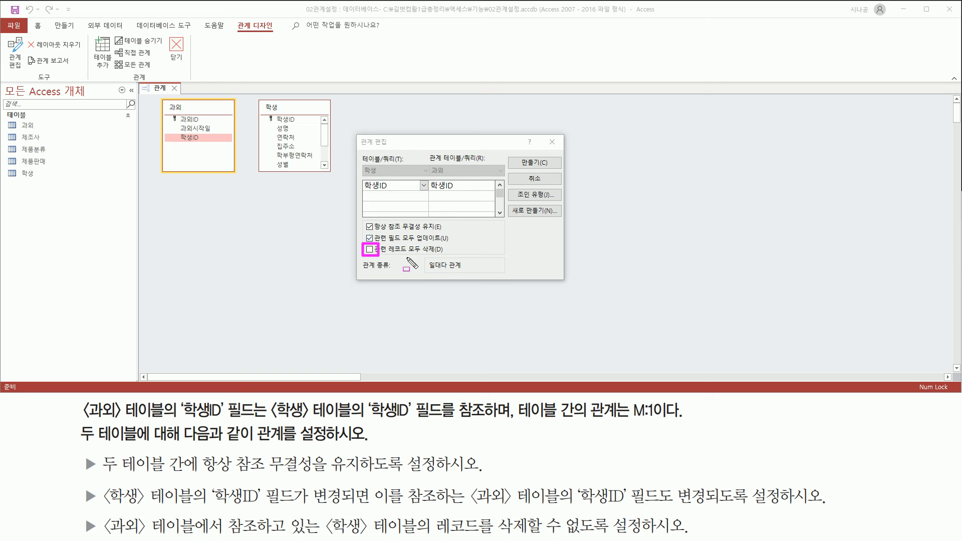
mouse_move(362, 217)
left_mouse_down()
mouse_move(378, 251)
mouse_move(467, 260)
left_mouse_up()
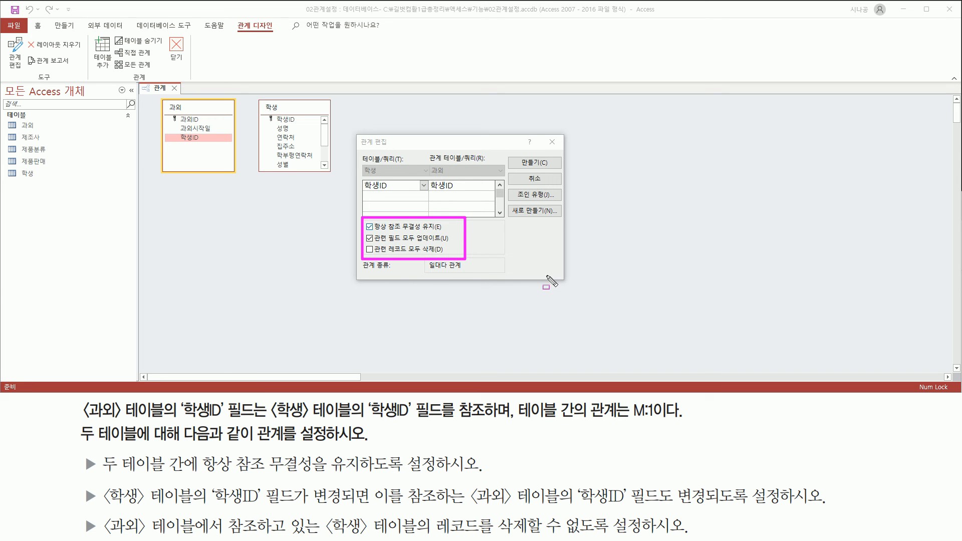
left_click_drag(515, 155, 553, 169)
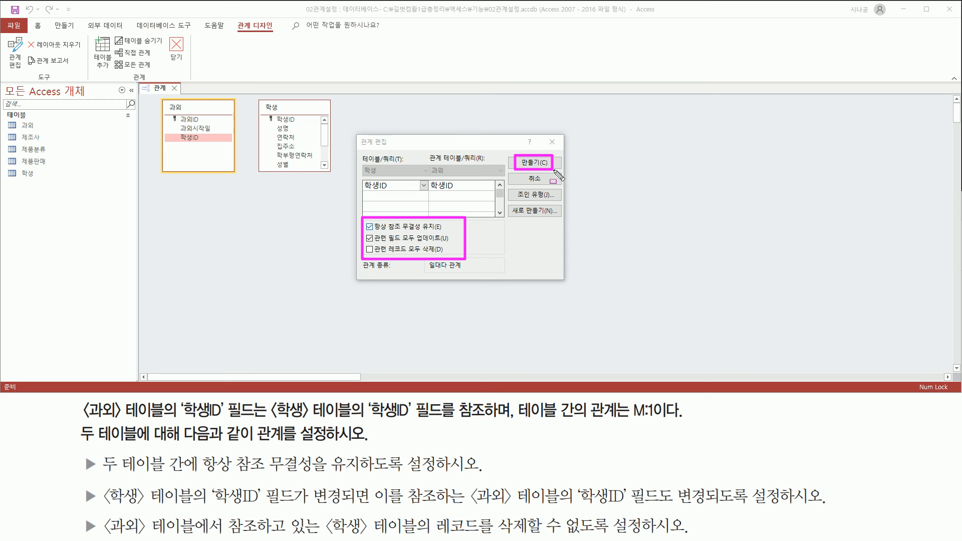
key("Escape")
left_click(540, 163)
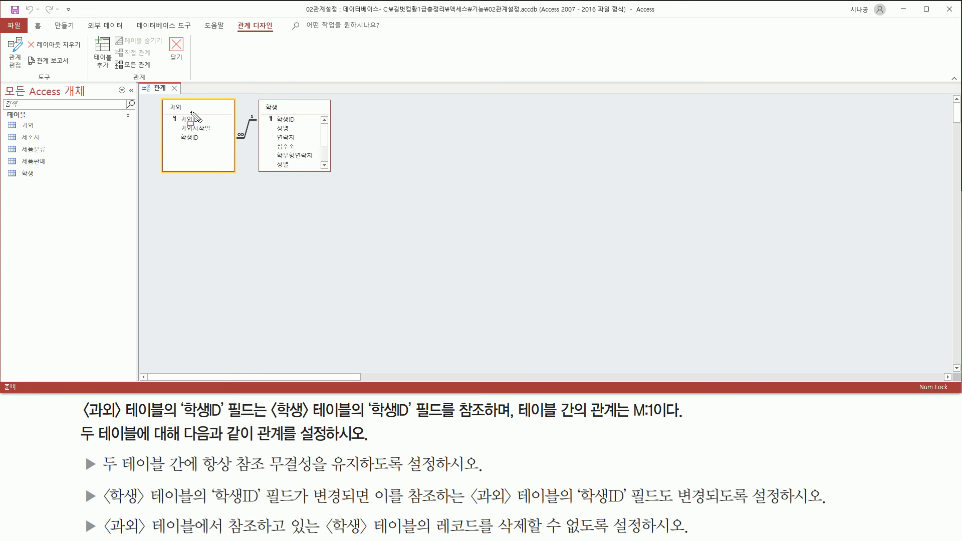
Reopen the 과외–학생 relationship's settings to review its integrity options, close them, and check the commands offered for the relationship line.
mouse_move(231, 110)
left_mouse_down()
mouse_move(245, 152)
mouse_move(260, 146)
left_mouse_up()
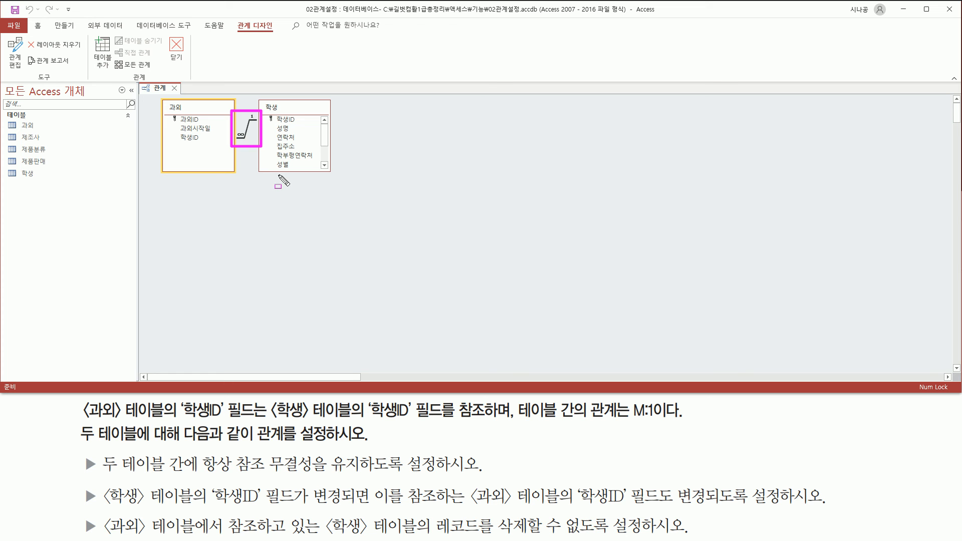
key("Escape")
left_click(269, 218)
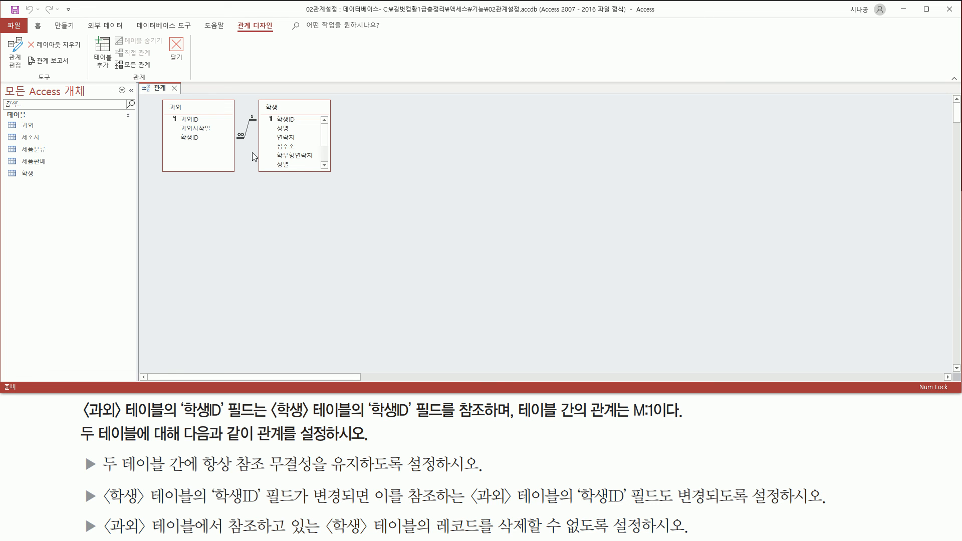
key("ctrl+2")
left_click_drag(231, 111, 260, 148)
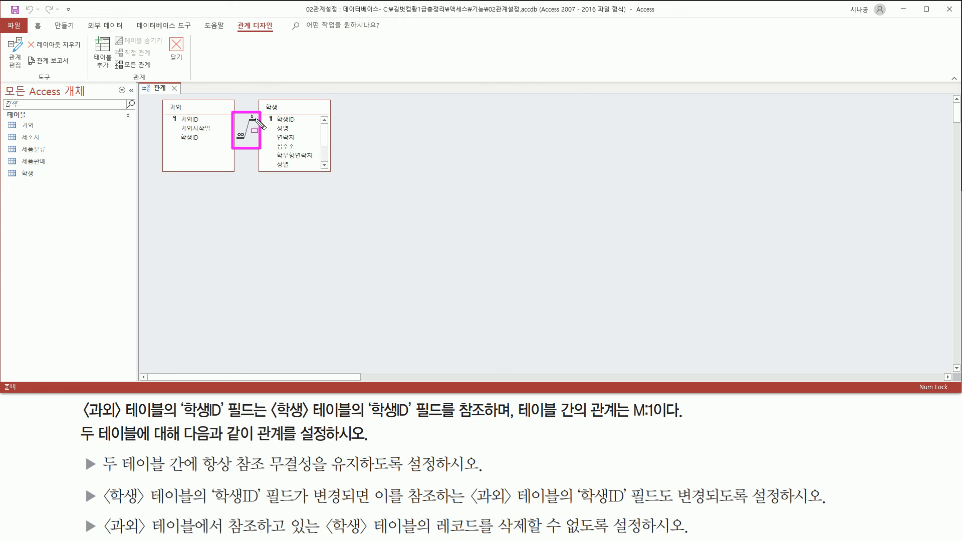
key("Escape")
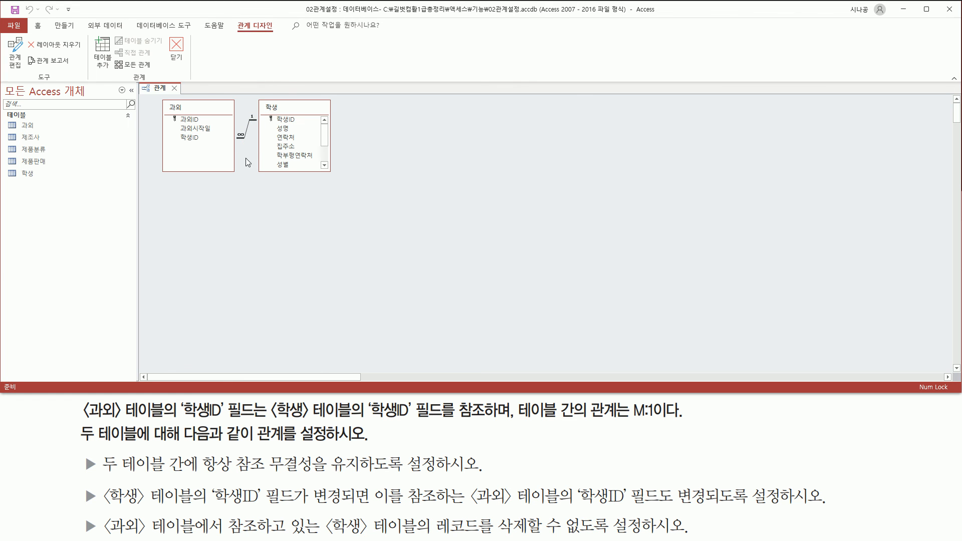
double_click(248, 127)
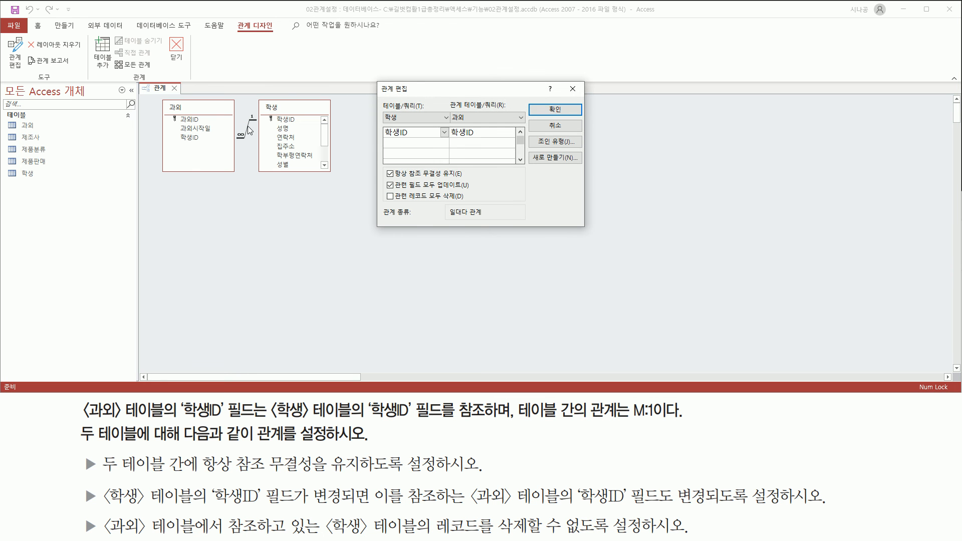
key("ctrl+2")
mouse_move(376, 79)
left_mouse_down()
mouse_move(386, 129)
mouse_move(585, 229)
left_mouse_up()
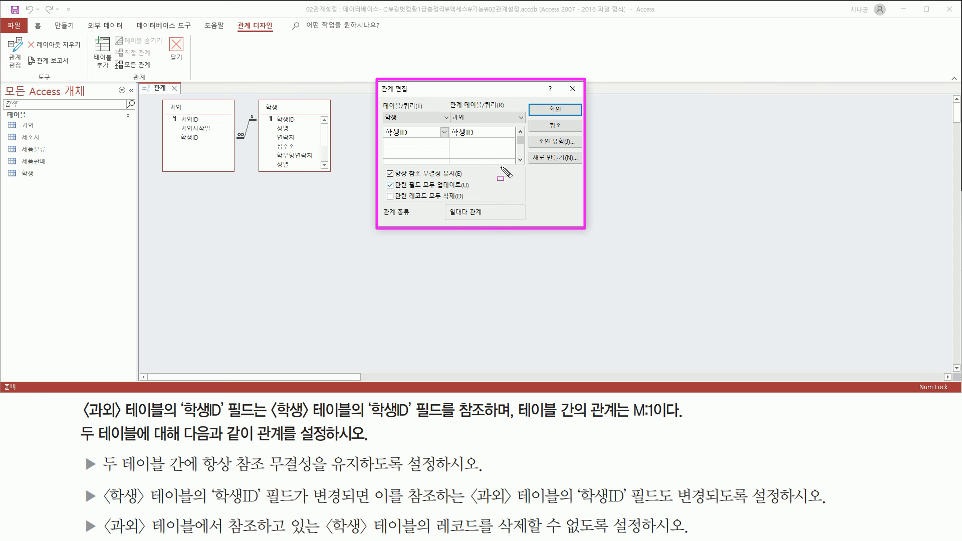
mouse_move(382, 165)
left_mouse_down()
mouse_move(474, 213)
mouse_move(480, 206)
left_mouse_up()
left_click_drag(539, 100, 571, 118)
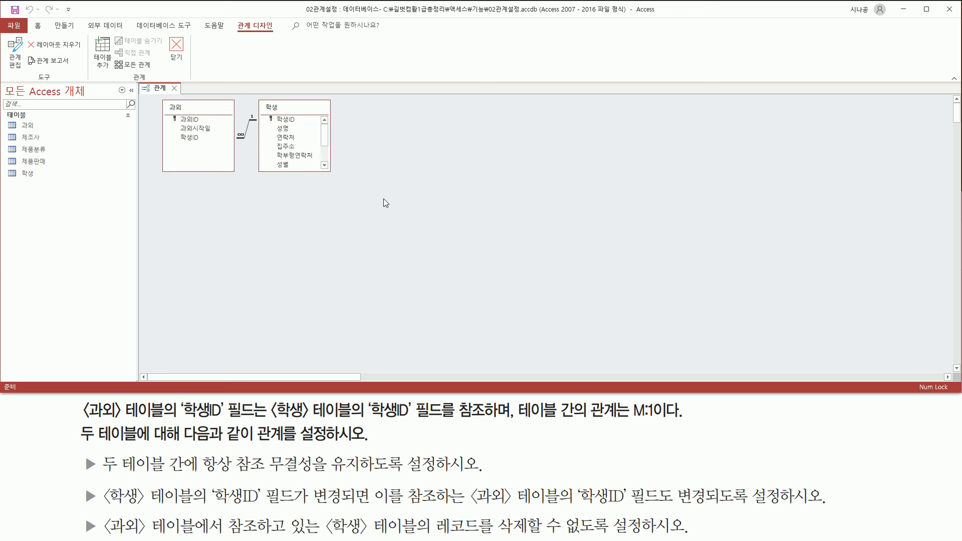
right_click(249, 129)
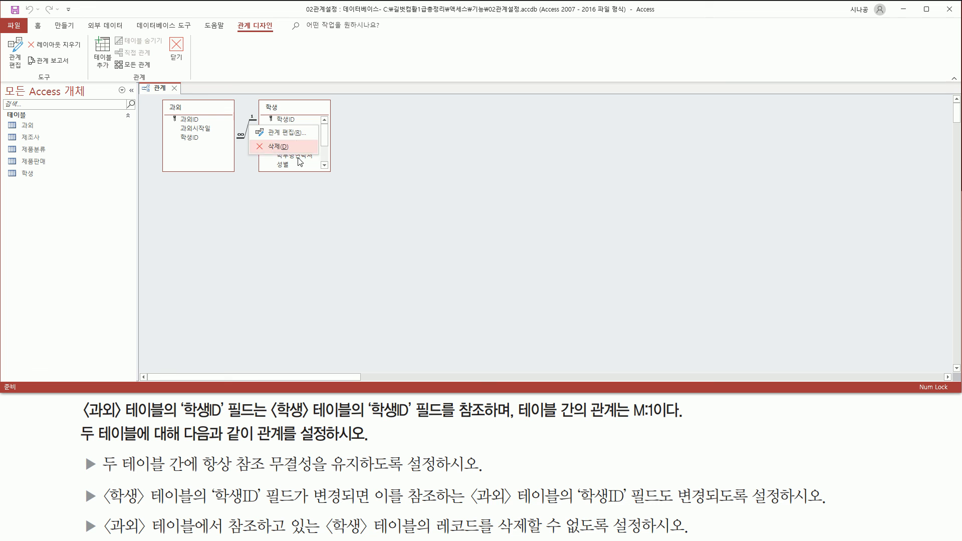
left_click(318, 212)
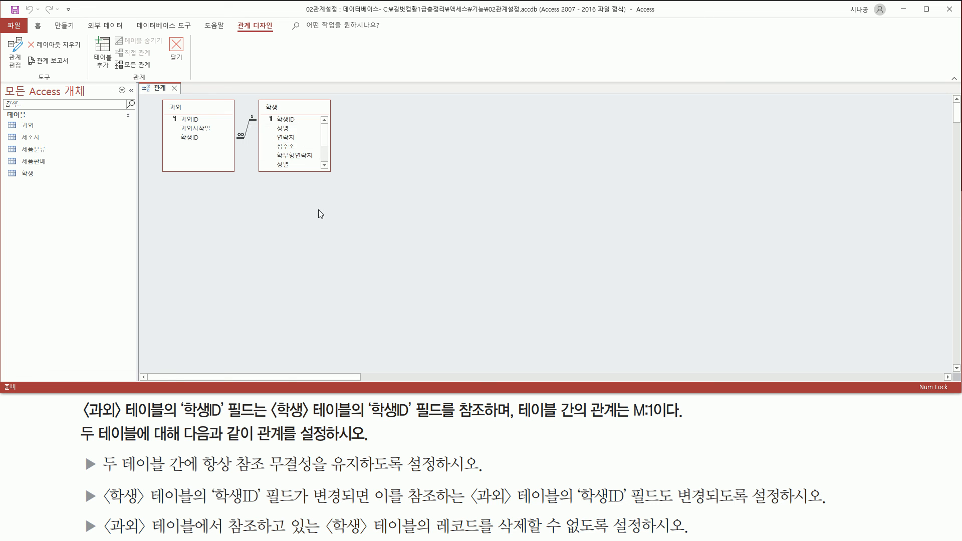
Close the relationships layout (관계) and save the changes made to it.
left_click_drag(195, 128, 179, 94)
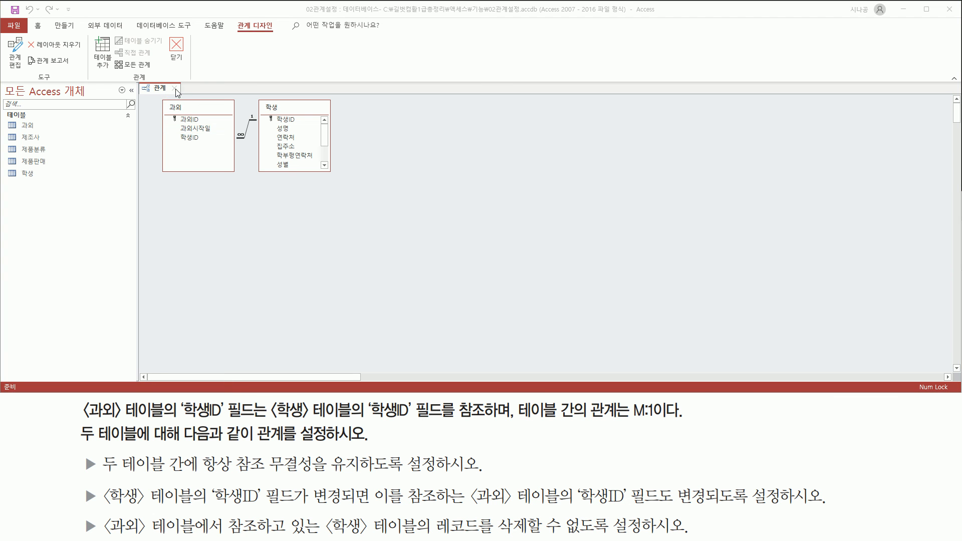
left_click(174, 89)
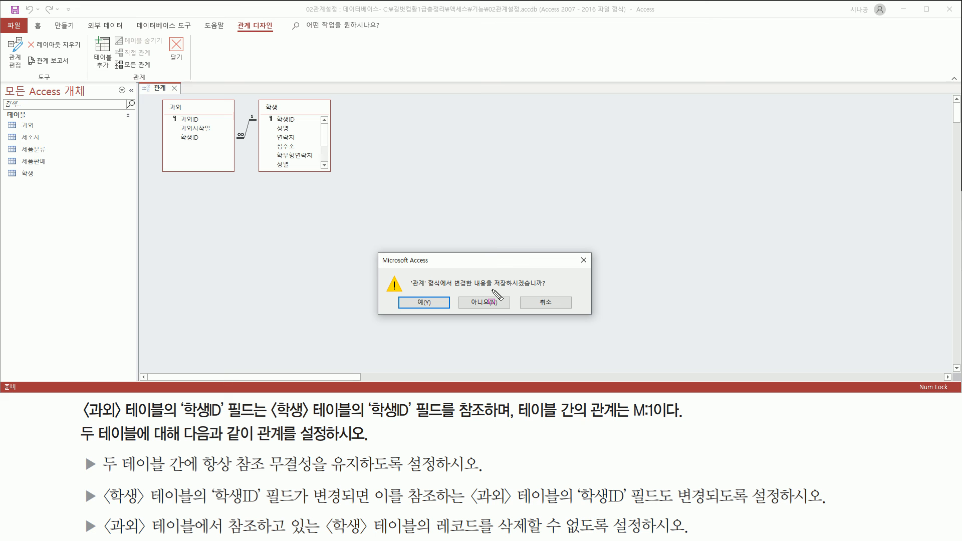
left_click_drag(491, 290, 546, 290)
left_click_drag(411, 291, 443, 317)
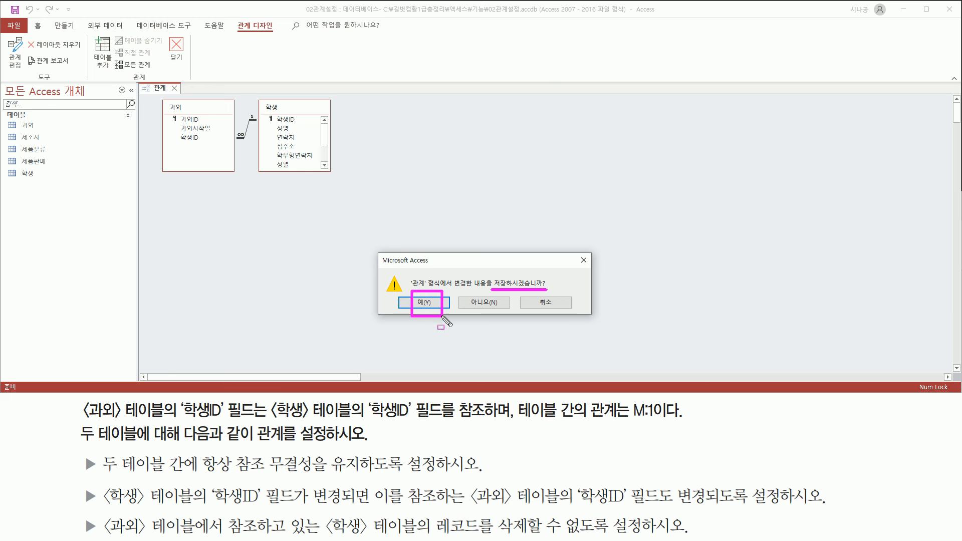
key("Escape")
left_click(430, 303)
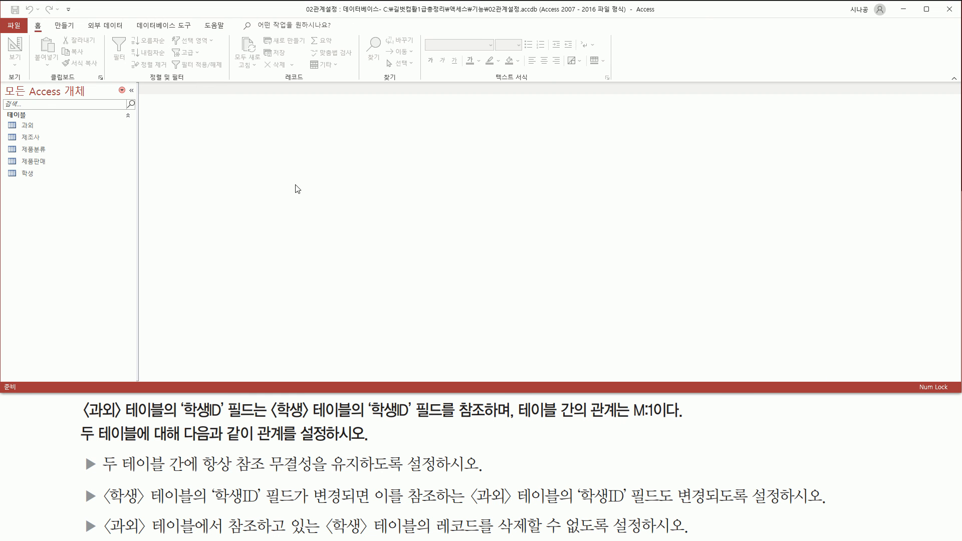